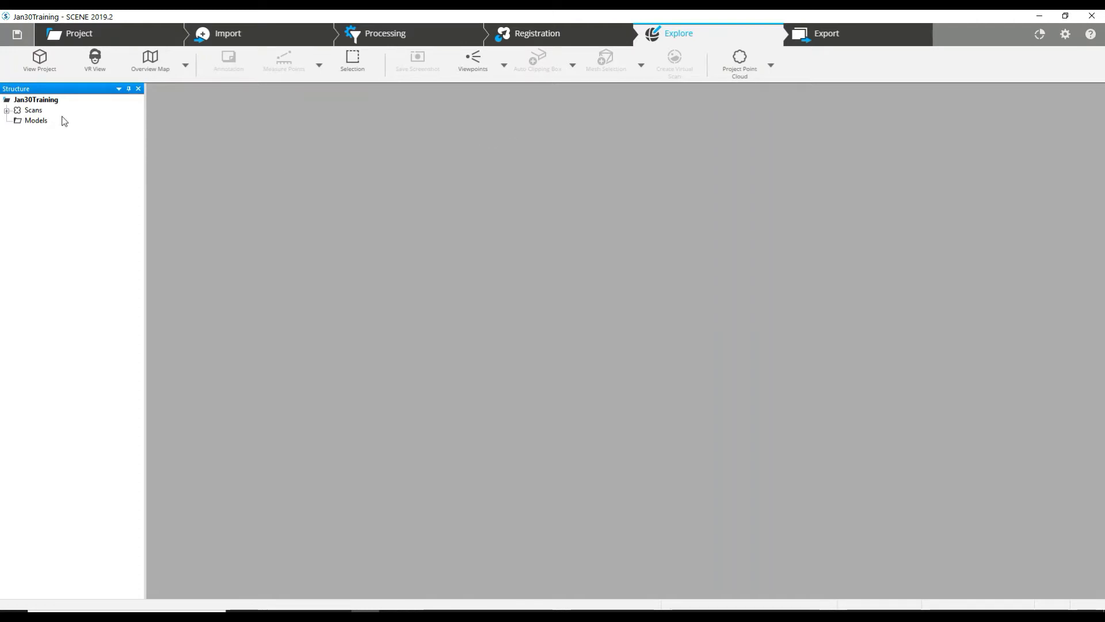
# Check the project overview and open the project point cloud in the 3D explore view
pyautogui.click(56, 38)
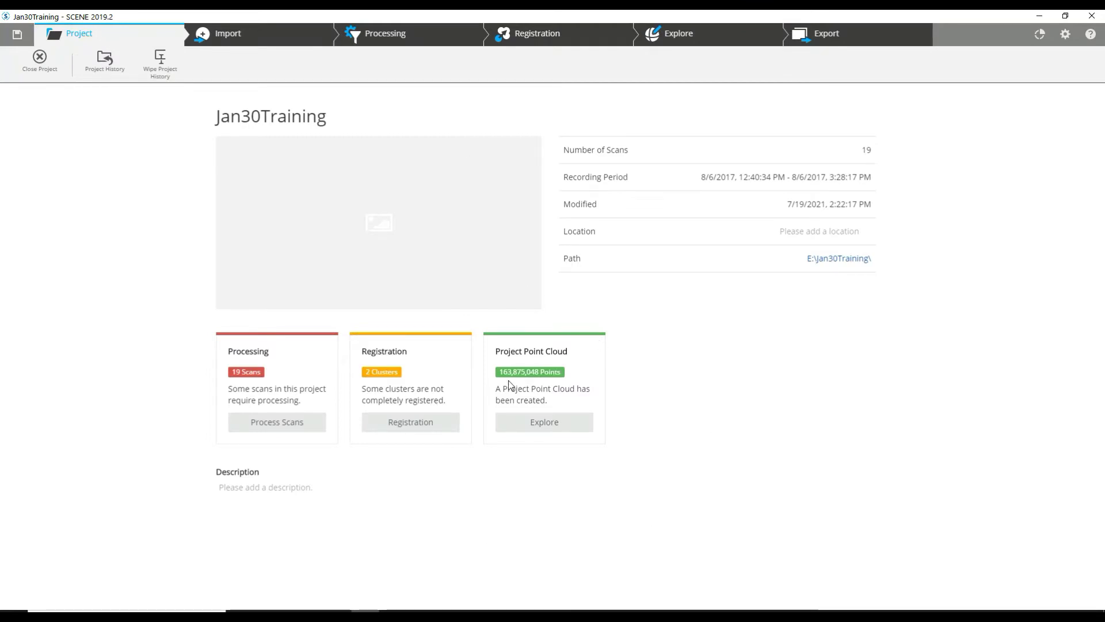
pyautogui.click(684, 35)
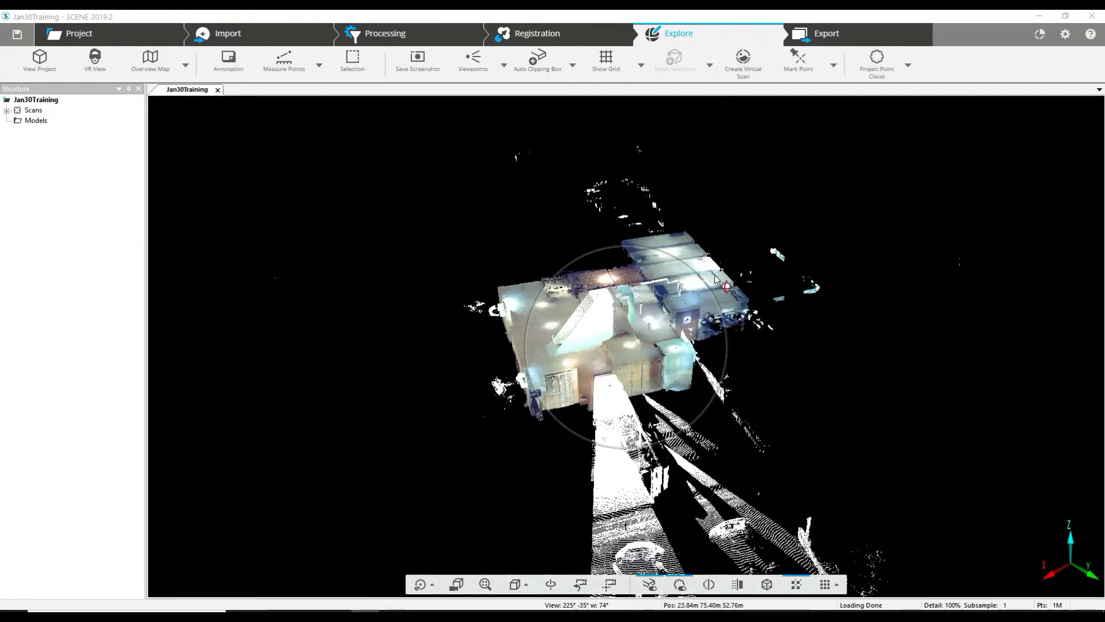
pyautogui.click(908, 68)
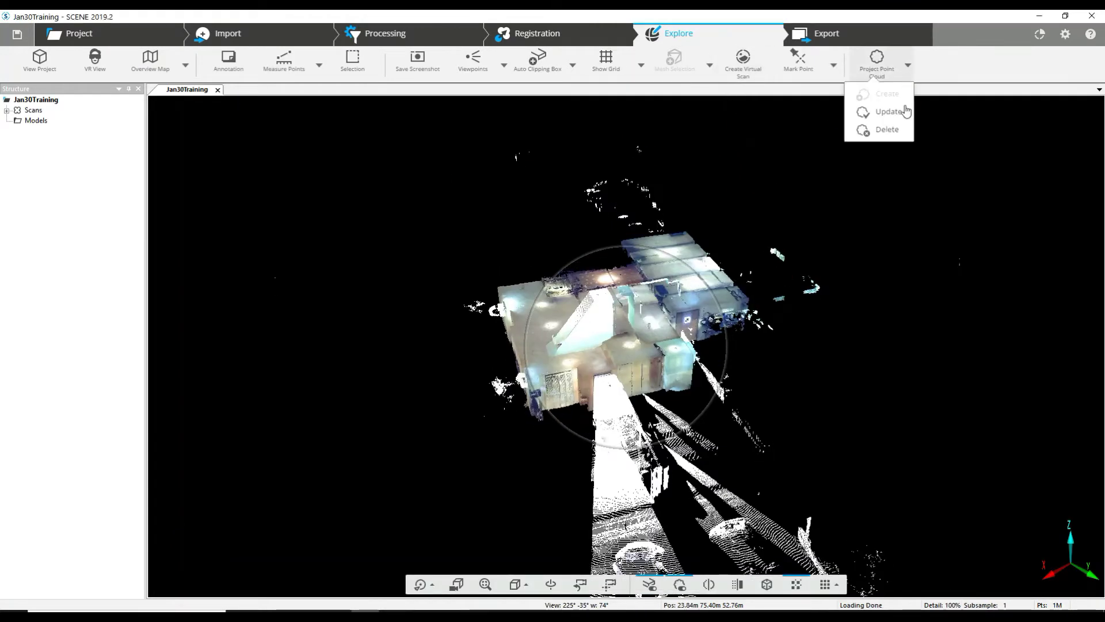
pyautogui.click(895, 182)
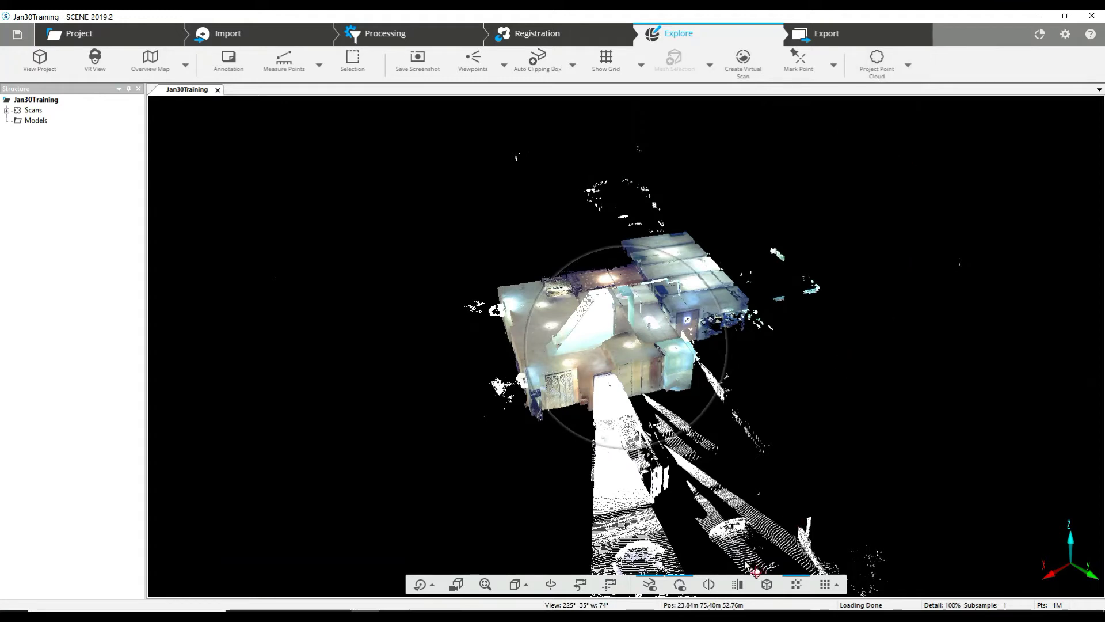
# Show the point cloud in the Top view and examine how the building sits relative to the axes
pyautogui.click(518, 585)
pyautogui.click(535, 427)
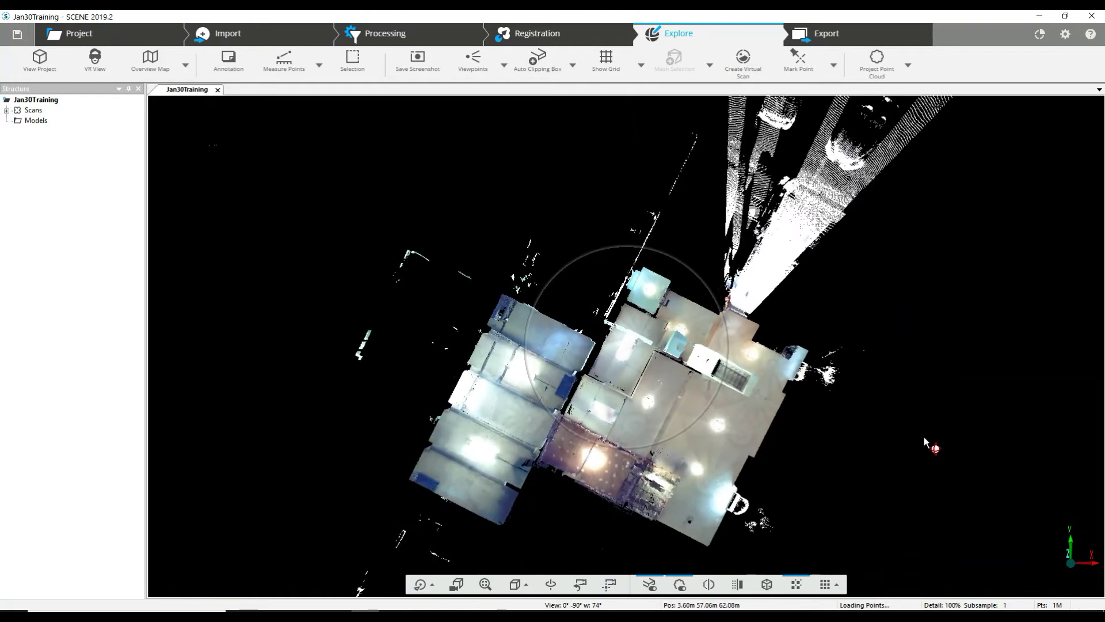
pyautogui.moveTo(892, 455); pyautogui.dragTo(878, 345, button='right')
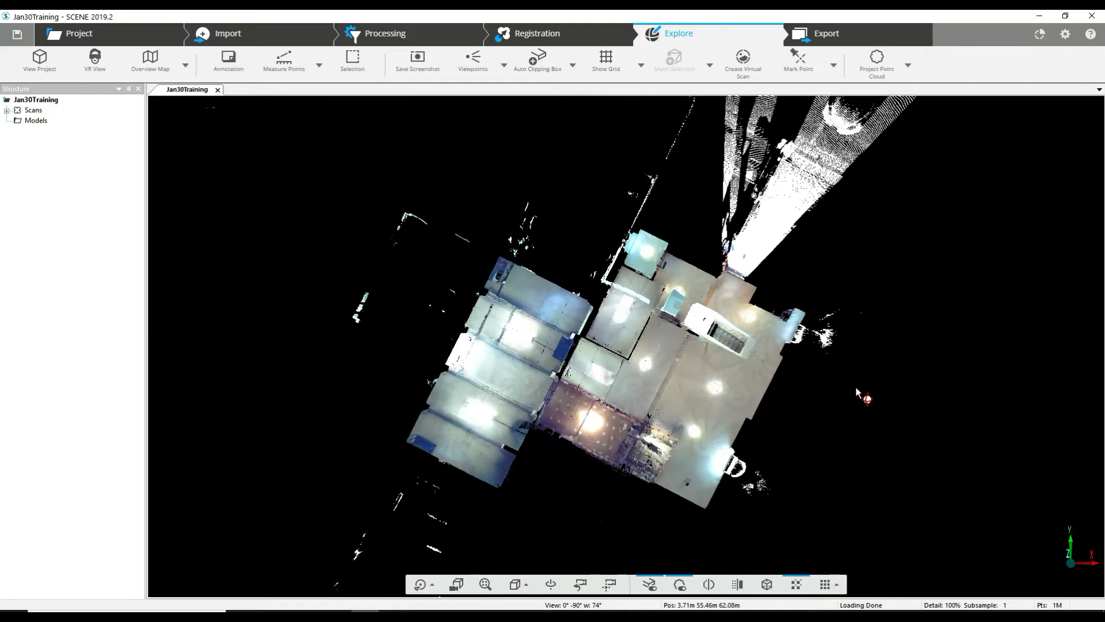
pyautogui.moveTo(857, 444)
pyautogui.mouseDown()
pyautogui.moveTo(823, 184)
pyautogui.moveTo(858, 298)
pyautogui.moveTo(861, 425)
pyautogui.moveTo(848, 434)
pyautogui.mouseUp()
pyautogui.click(516, 584)
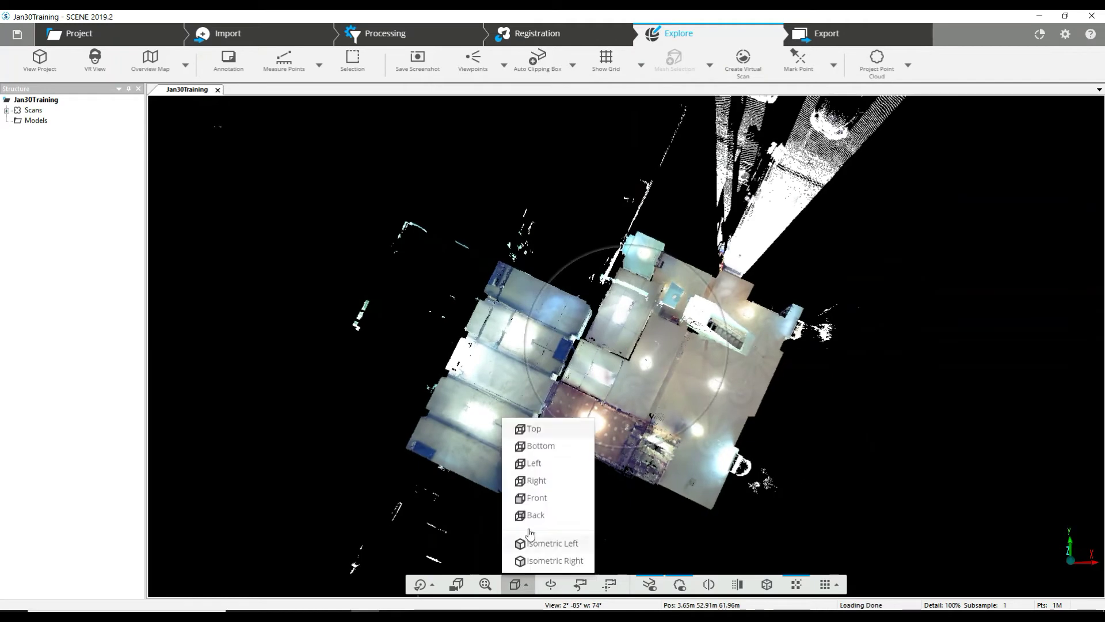
pyautogui.click(567, 447)
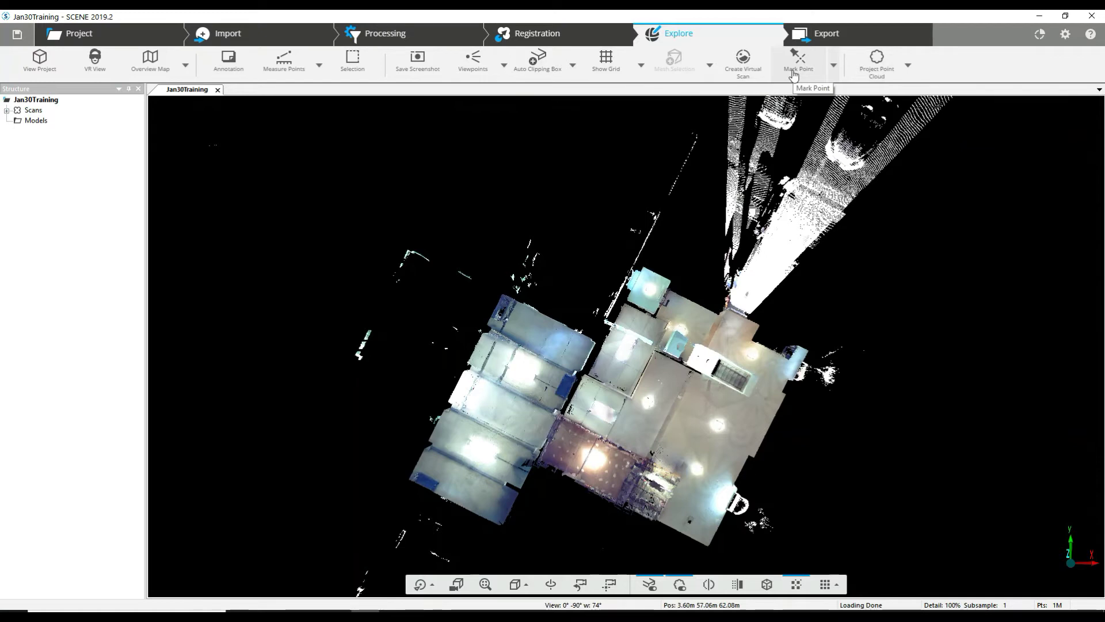
# Add a clipping box and enlarge it along both horizontal axes to enclose the whole building
pyautogui.click(535, 60)
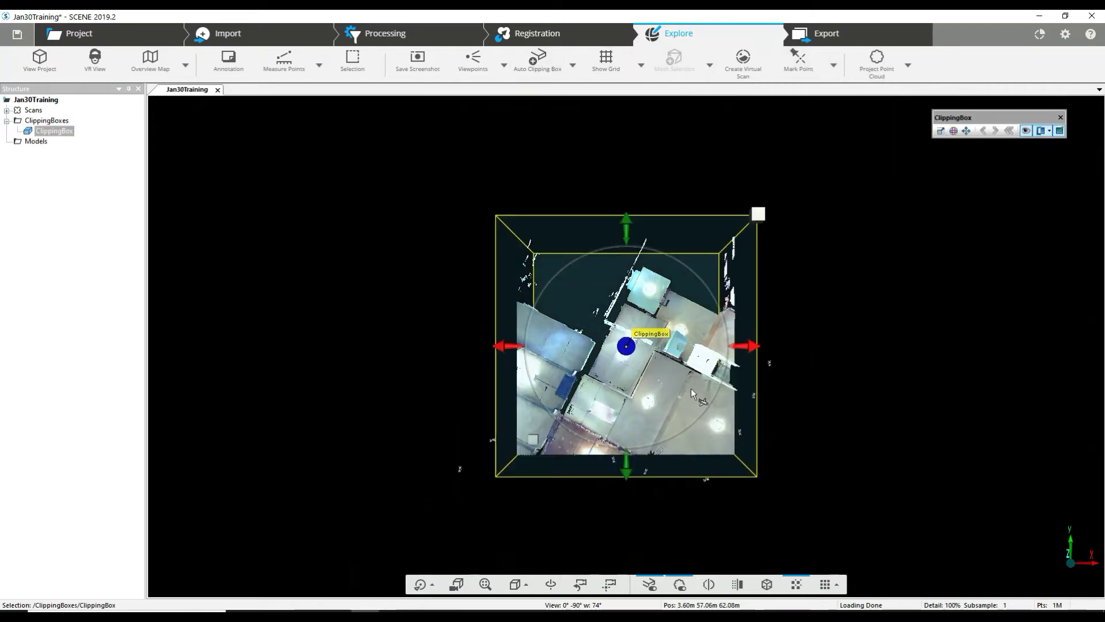
pyautogui.scroll(-2, 691, 388)
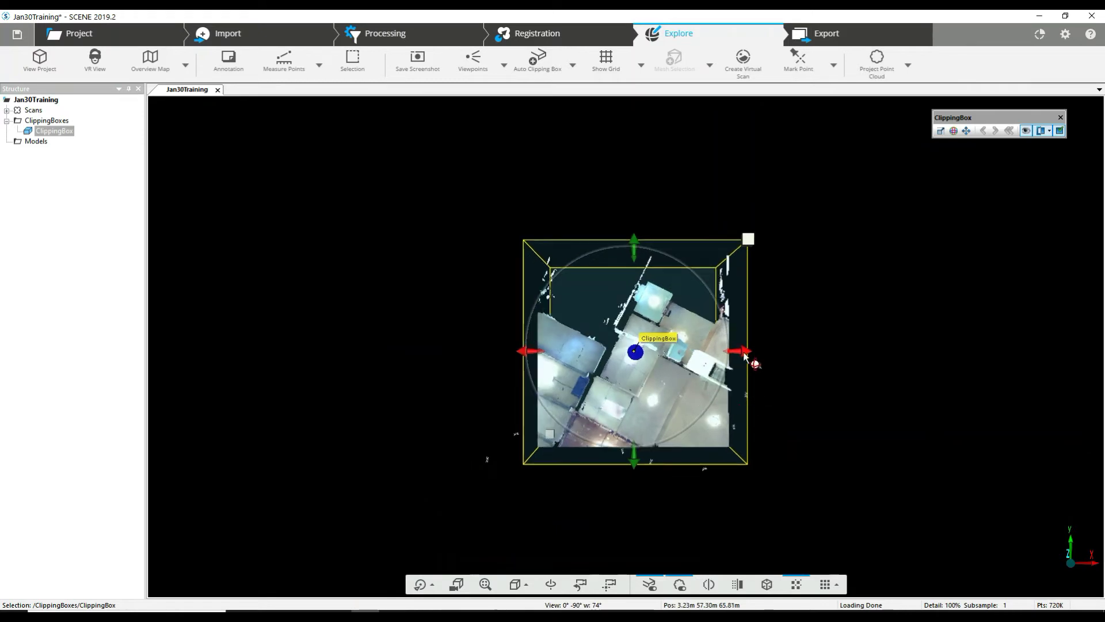
pyautogui.moveTo(744, 355); pyautogui.dragTo(863, 352)
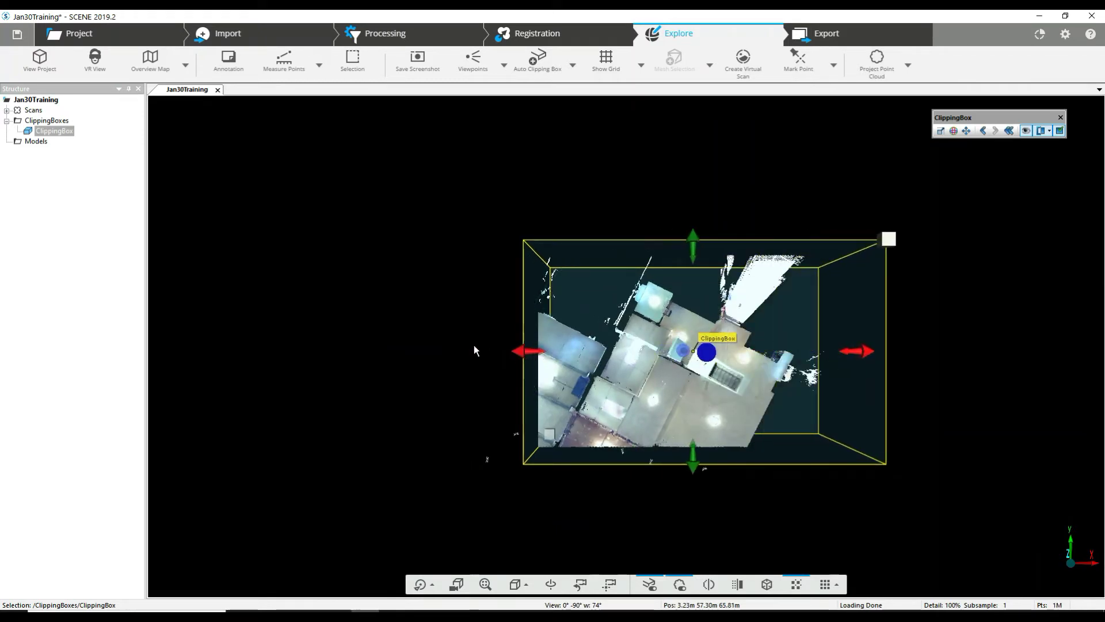
pyautogui.moveTo(521, 350); pyautogui.dragTo(402, 339)
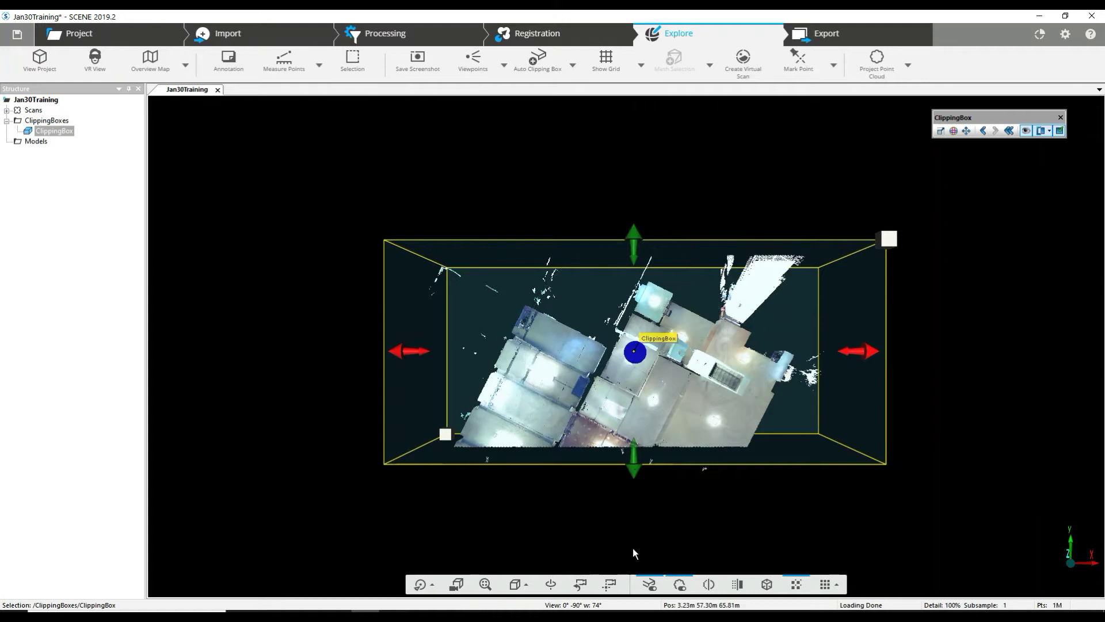
pyautogui.moveTo(633, 466); pyautogui.dragTo(633, 562)
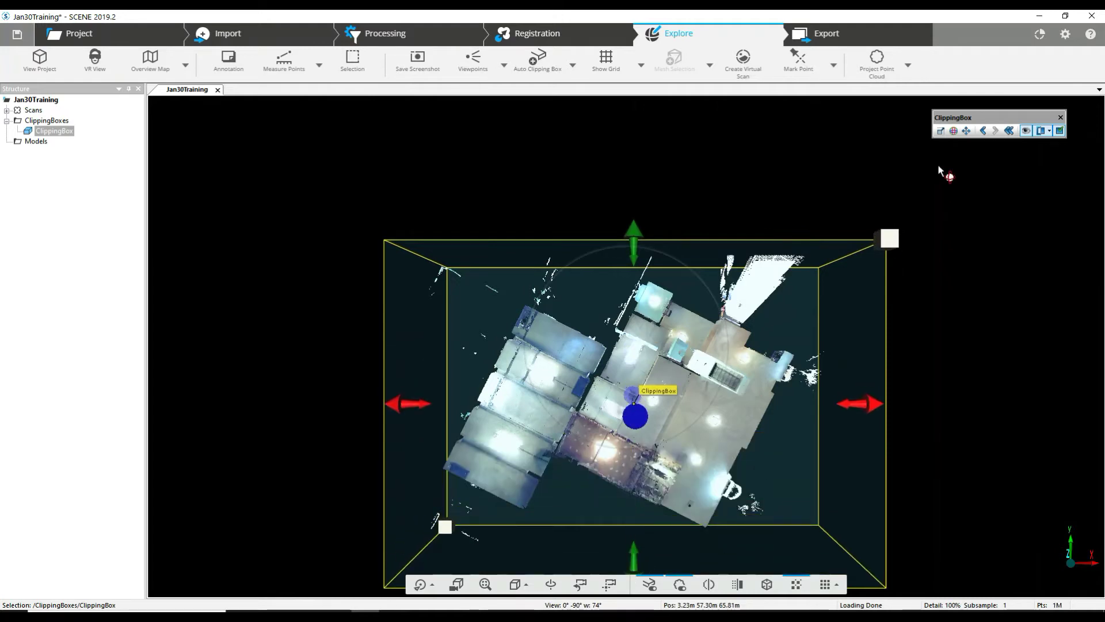
# Rotate the clipping box about the vertical axis to line it up with the building's walls
pyautogui.click(940, 131)
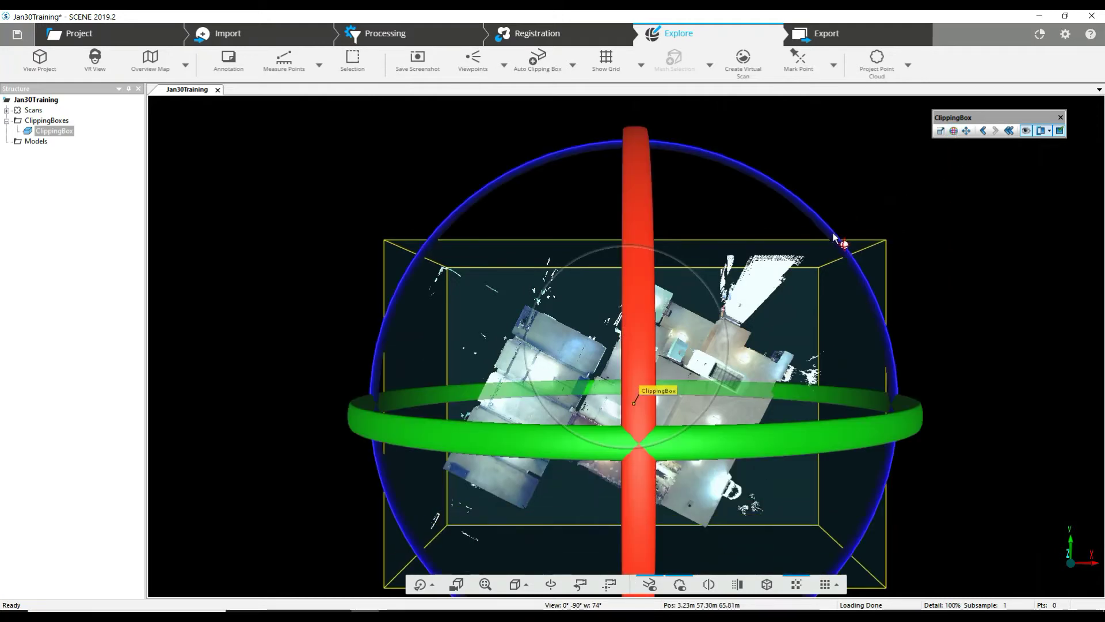
pyautogui.moveTo(832, 236); pyautogui.dragTo(906, 337)
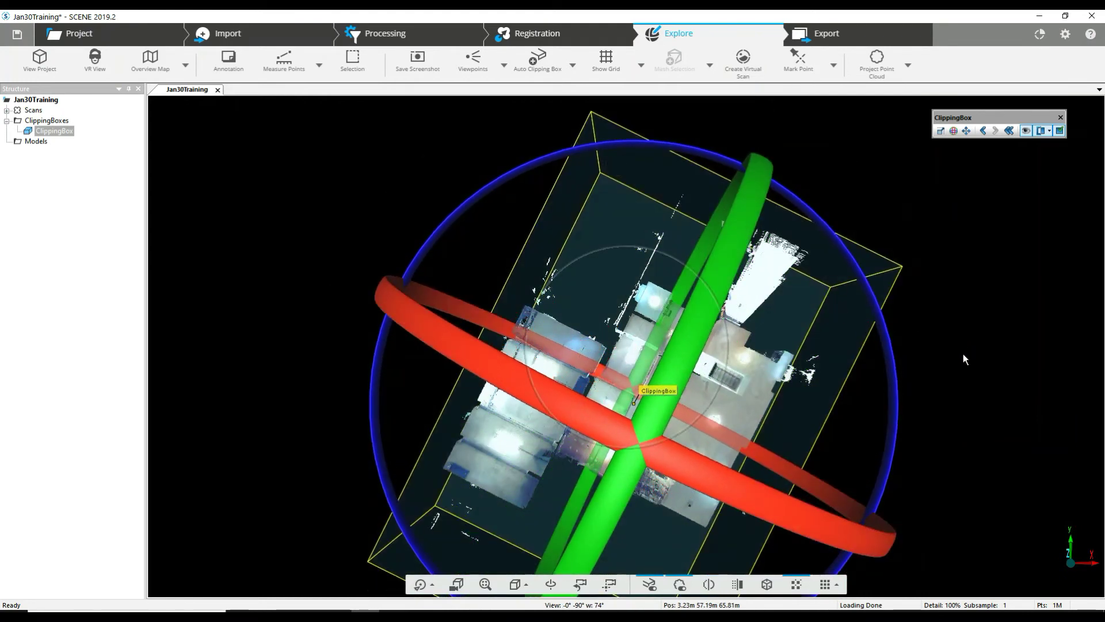
pyautogui.click(962, 368)
pyautogui.moveTo(876, 424); pyautogui.dragTo(738, 465)
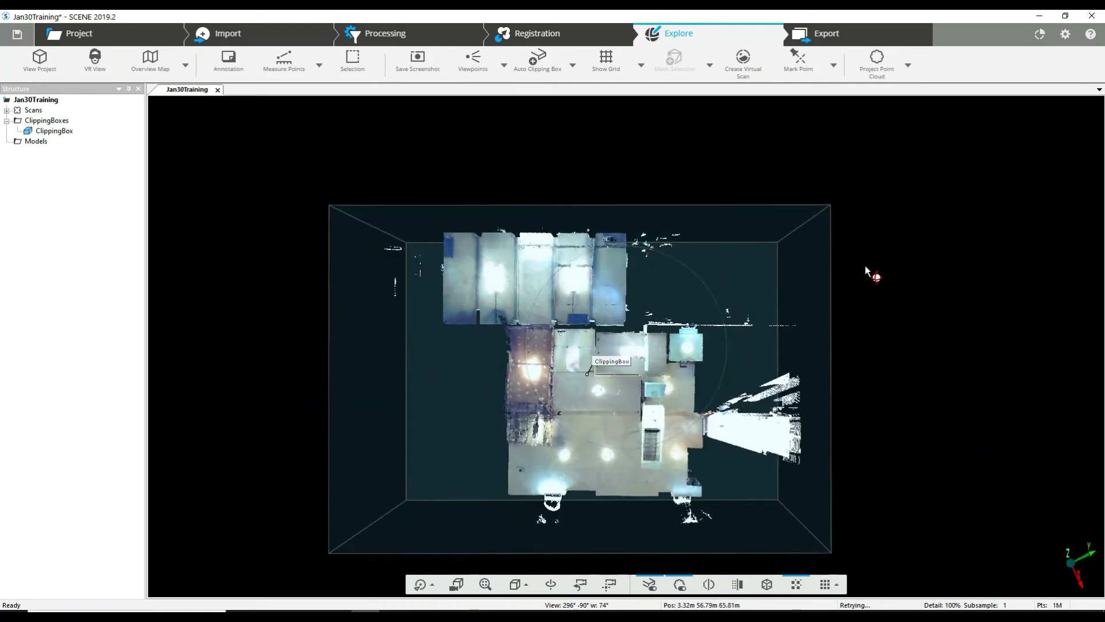
# Close the 3D view and switch to the alternative user interface in the settings
pyautogui.click(218, 90)
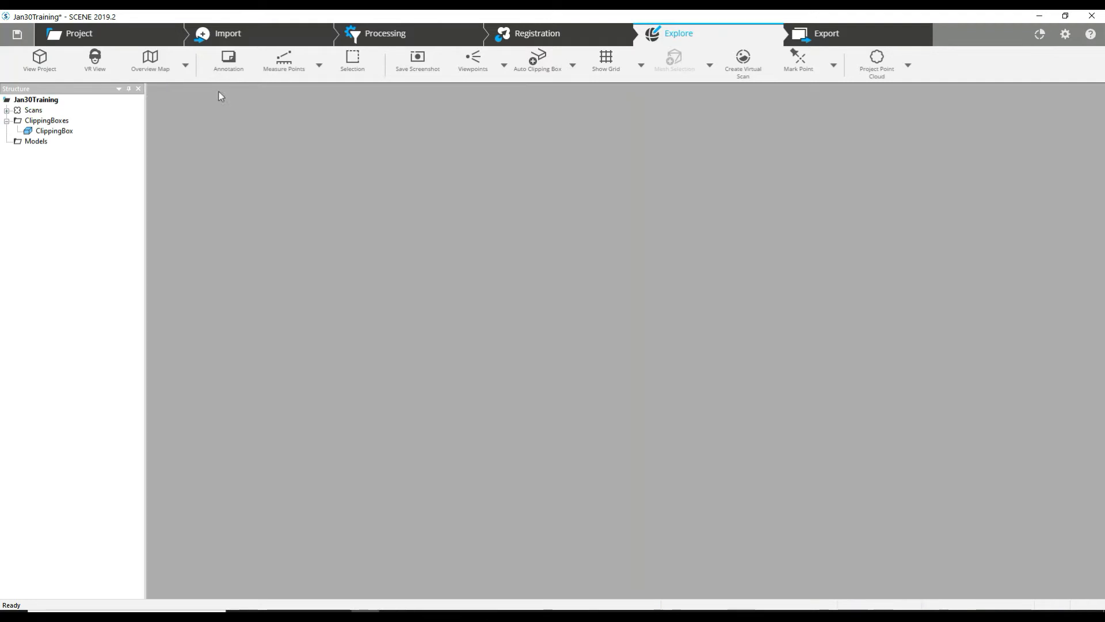
pyautogui.click(1066, 36)
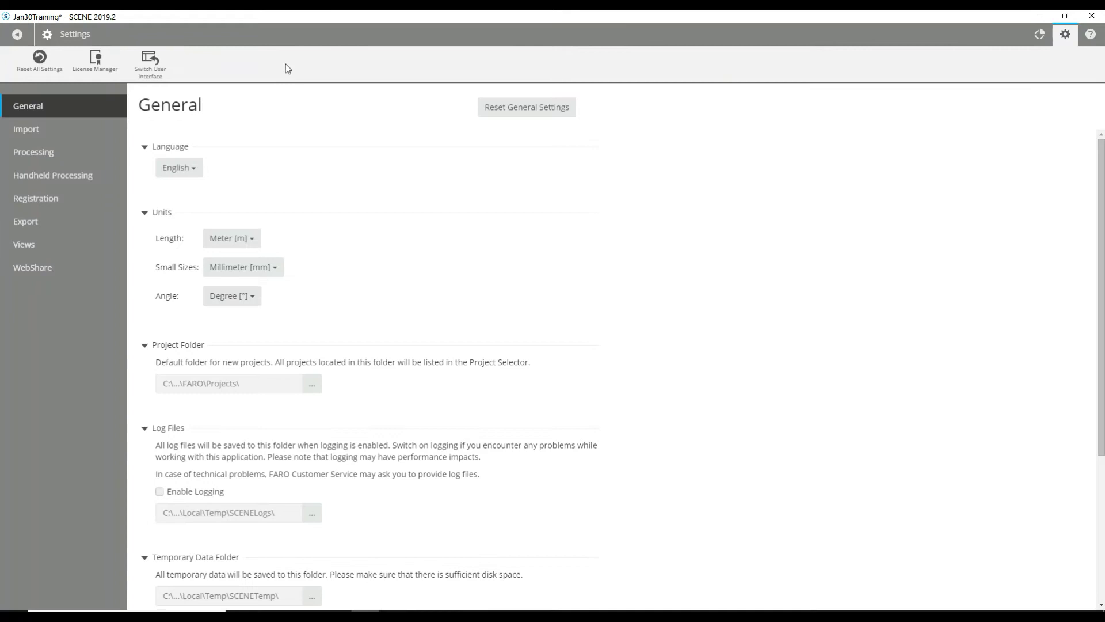
pyautogui.click(150, 62)
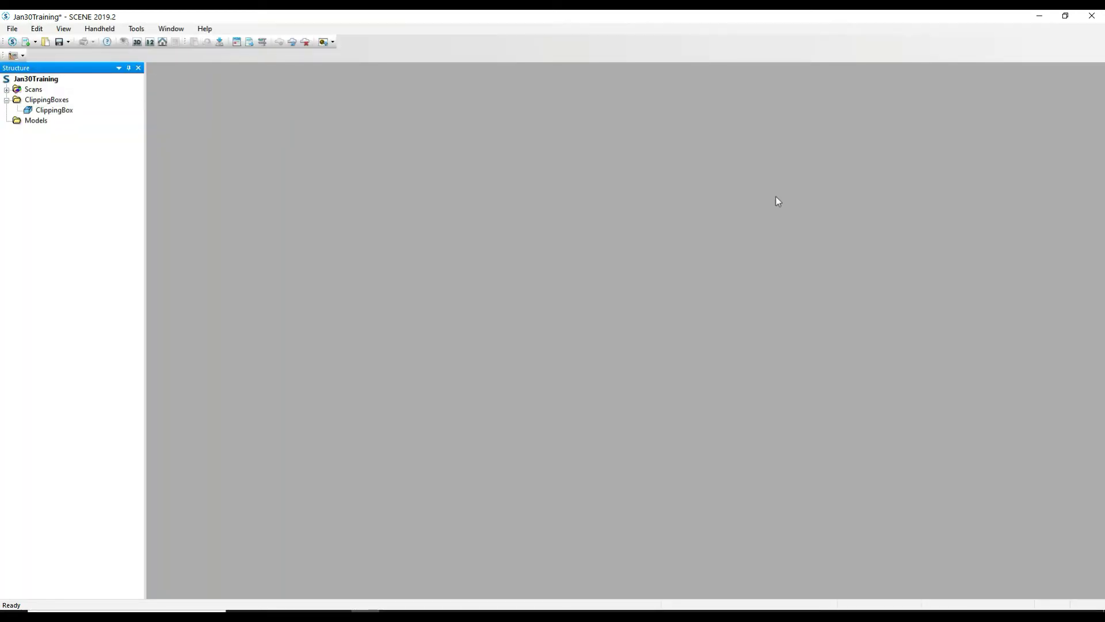
# Delete the ClippingBoxes folder from the project structure
pyautogui.click(6, 100)
pyautogui.click(6, 100)
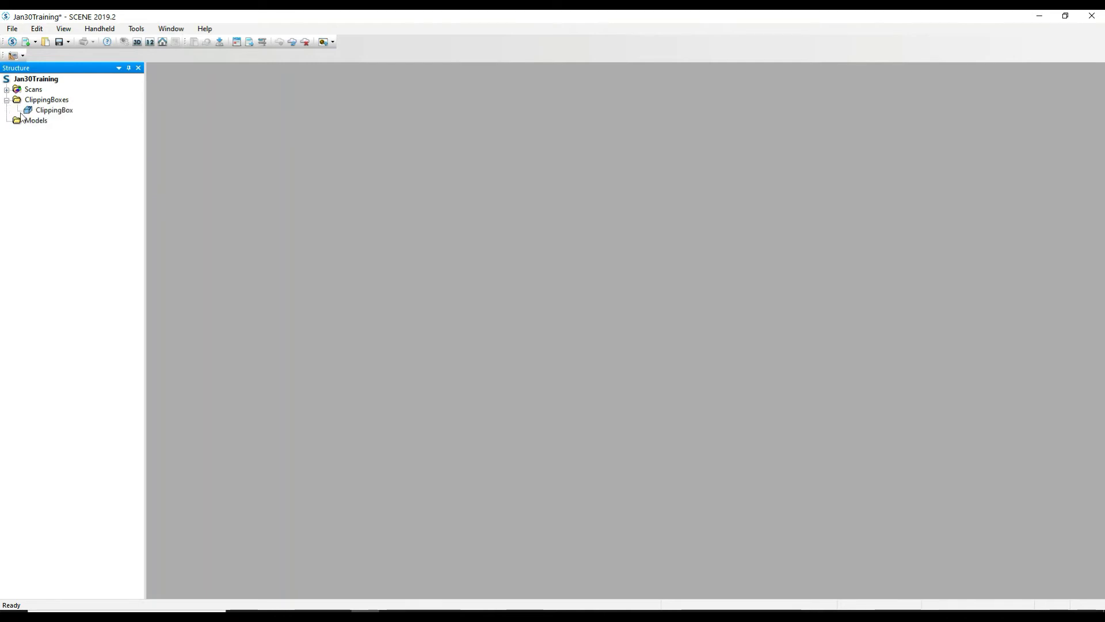
pyautogui.rightClick(45, 100)
pyautogui.click(72, 133)
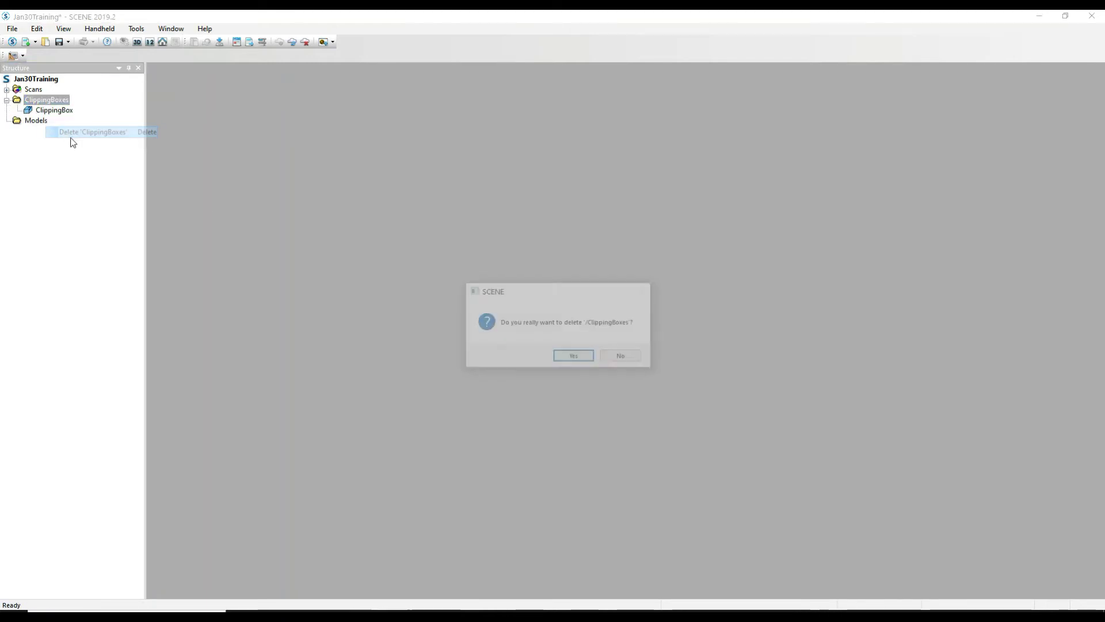
pyautogui.click(569, 354)
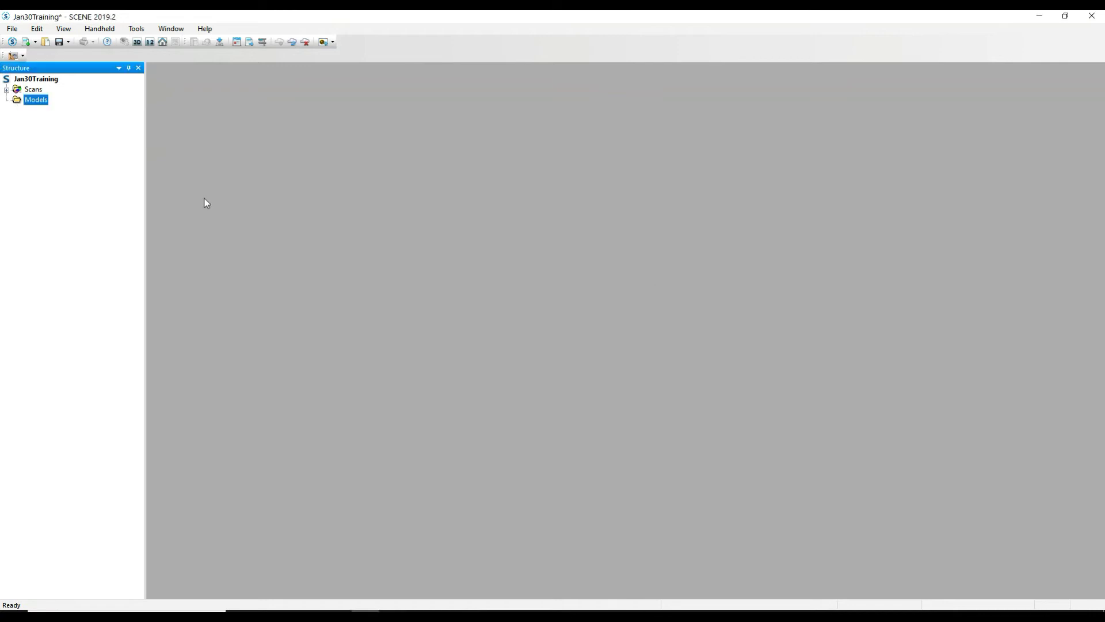
# Expand the AutoCluster scans, open Basement.2_Scan_000 and look around for a suitable flat wall
pyautogui.click(6, 89)
pyautogui.click(18, 110)
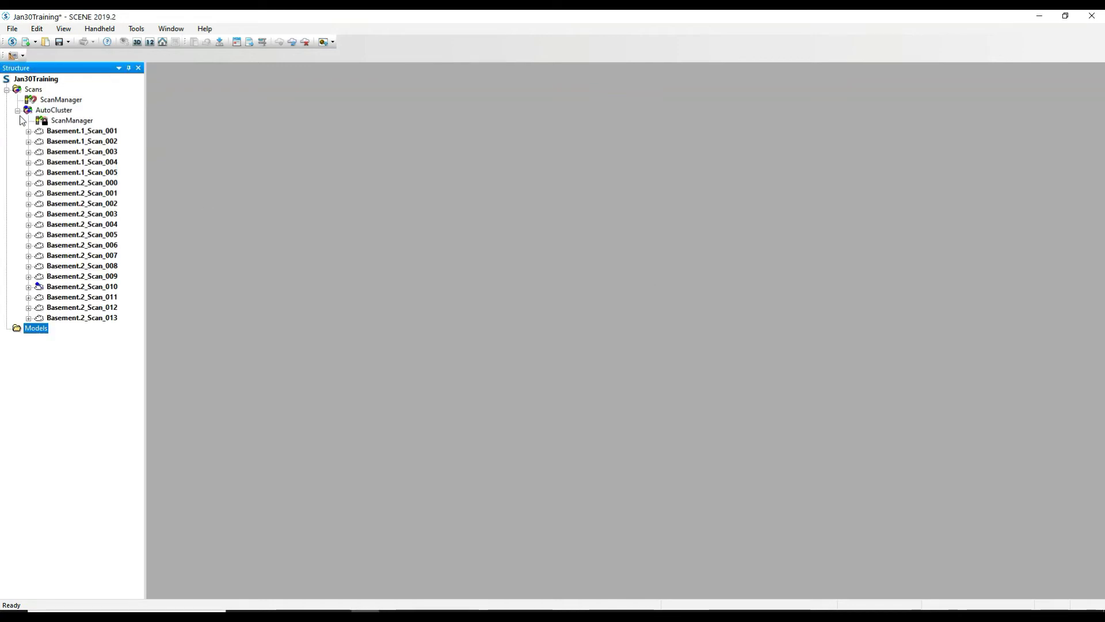
pyautogui.doubleClick(64, 183)
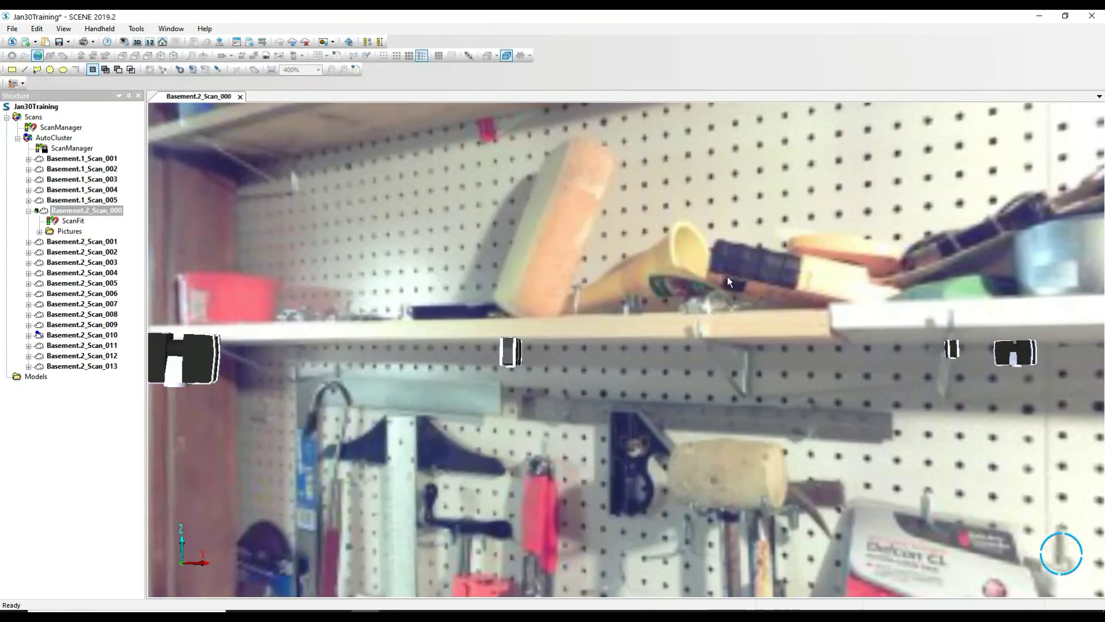
pyautogui.moveTo(727, 276); pyautogui.dragTo(790, 305)
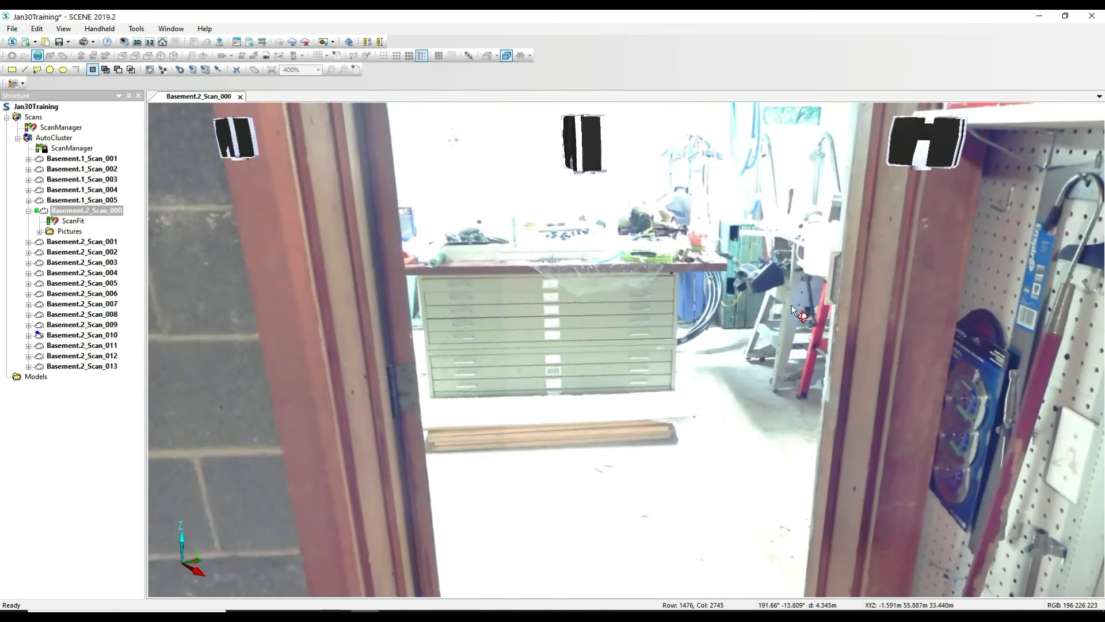
# Open Basement.2_Scan_001 and mark a slab on the block wall behind the water heater
pyautogui.doubleClick(82, 242)
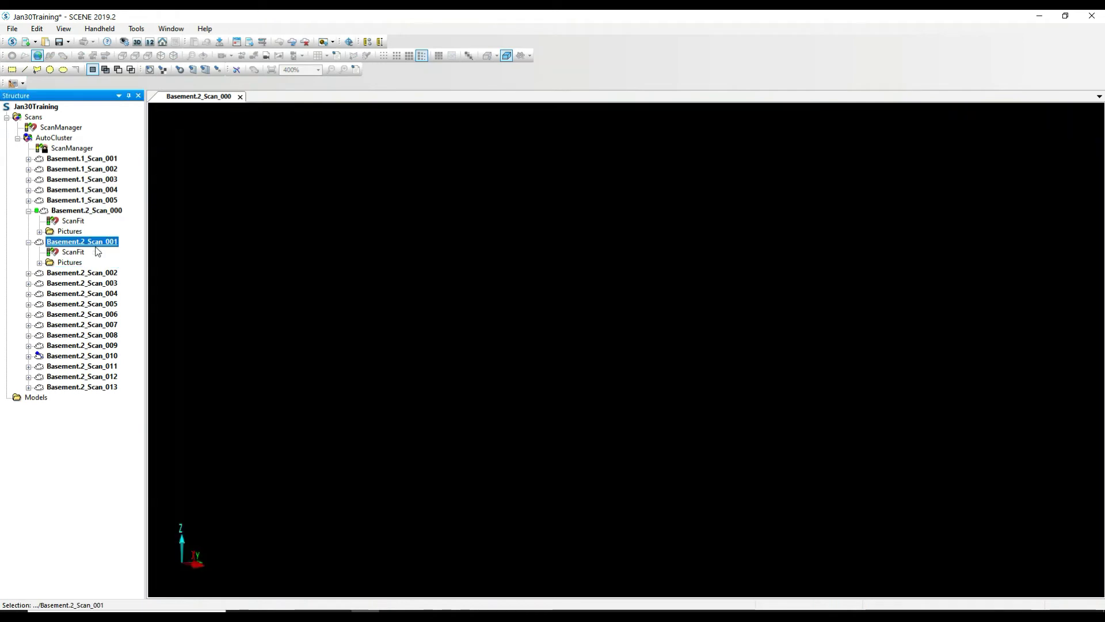
pyautogui.moveTo(589, 340); pyautogui.dragTo(751, 363)
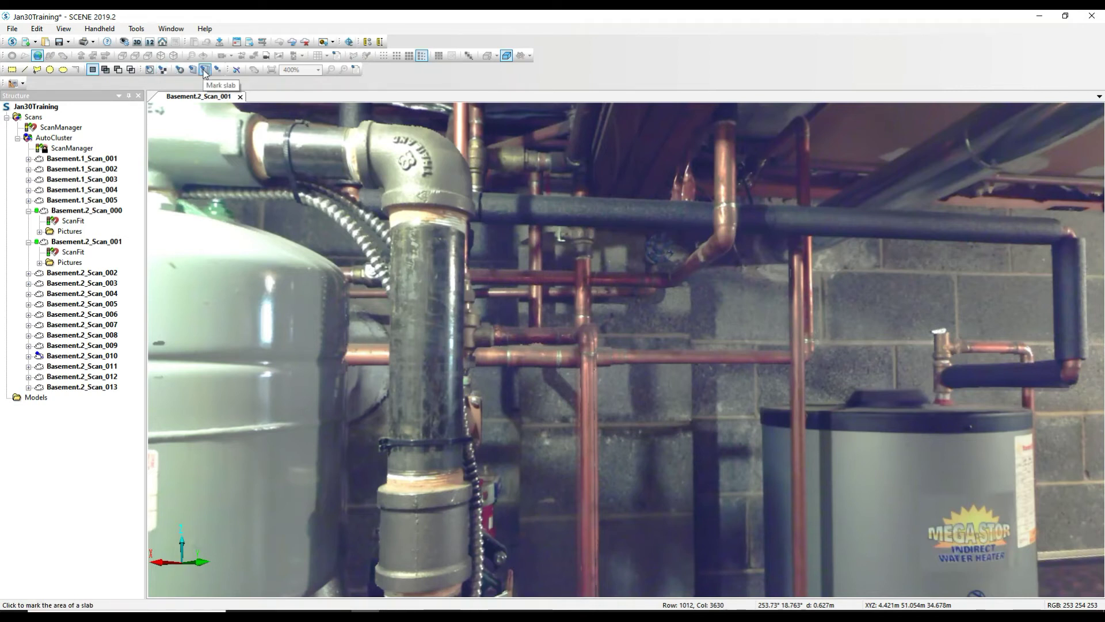
pyautogui.click(205, 70)
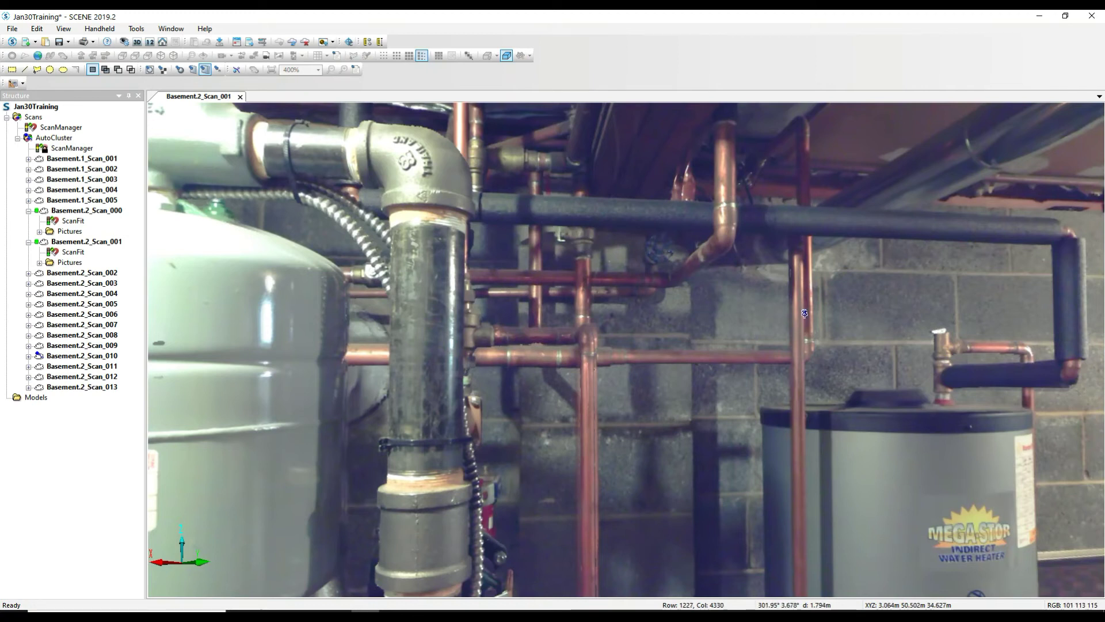
pyautogui.click(894, 315)
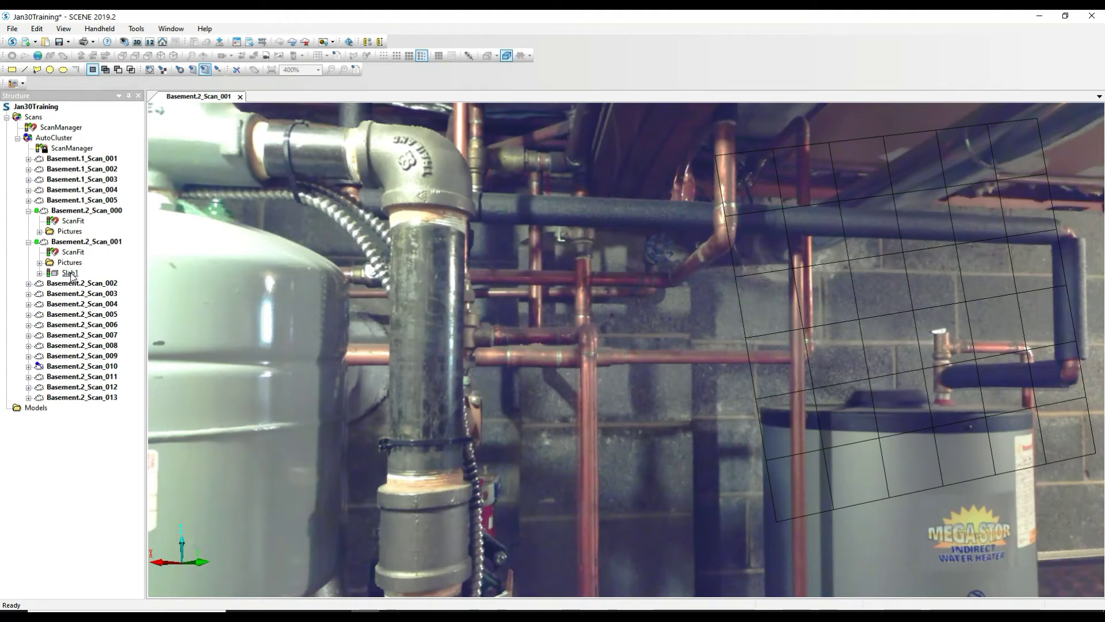
# Set the alignment of the new wall slab to North
pyautogui.click(70, 273)
pyautogui.rightClick(70, 274)
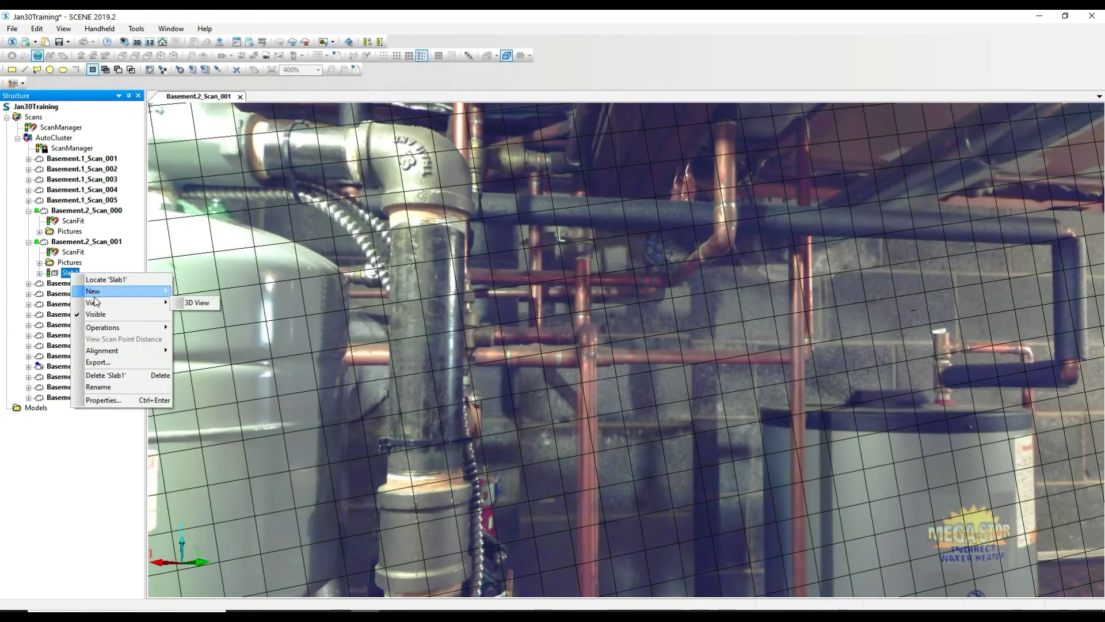
pyautogui.moveTo(98, 298)
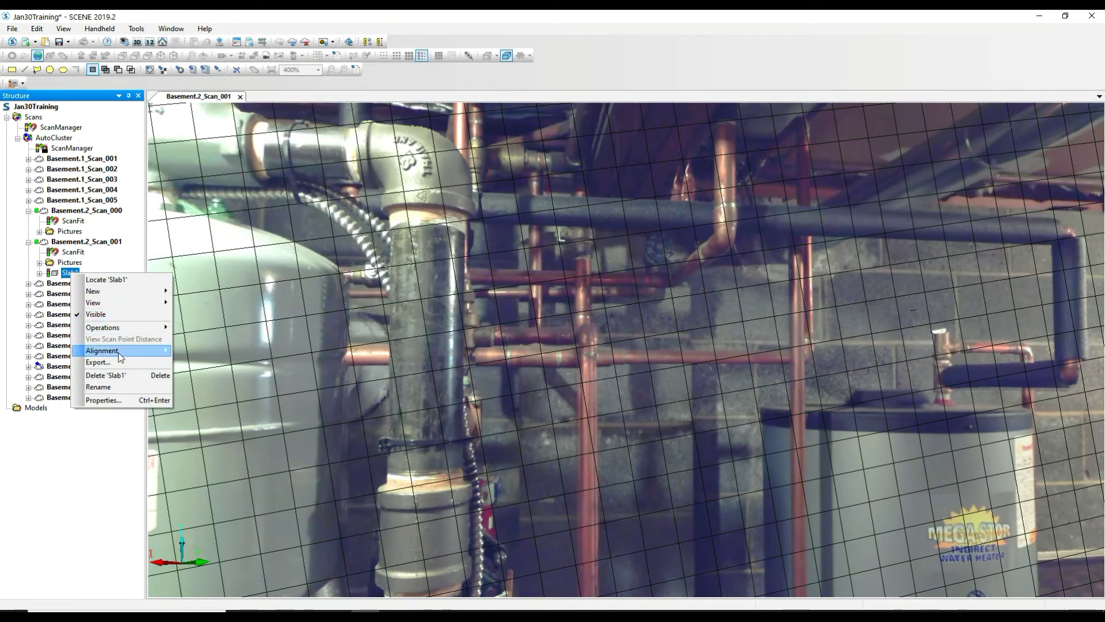
pyautogui.moveTo(120, 357)
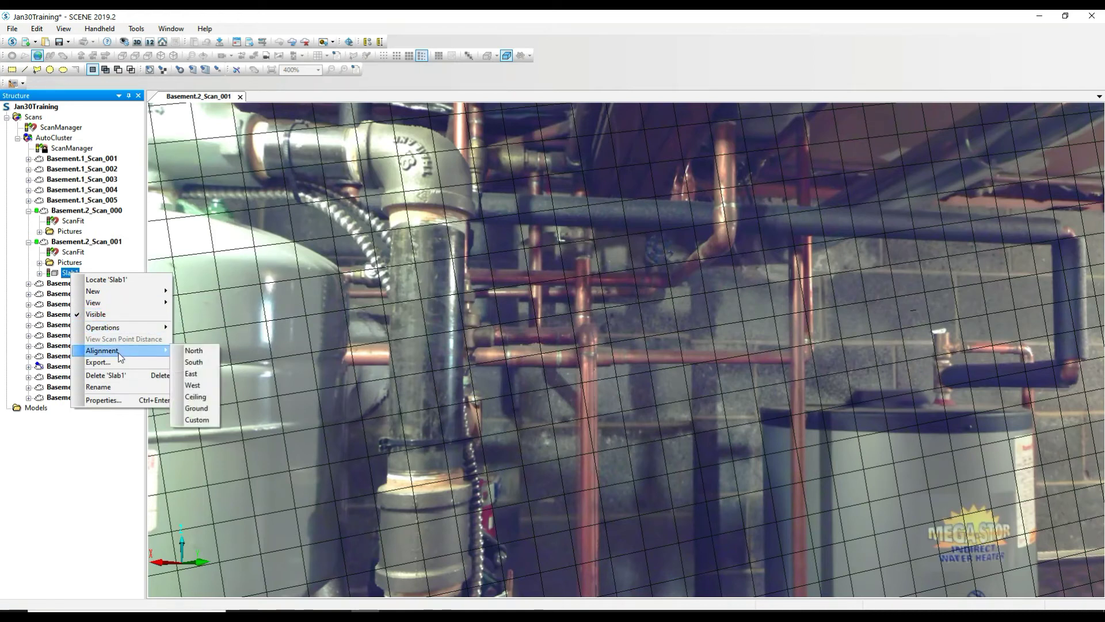
pyautogui.click(203, 354)
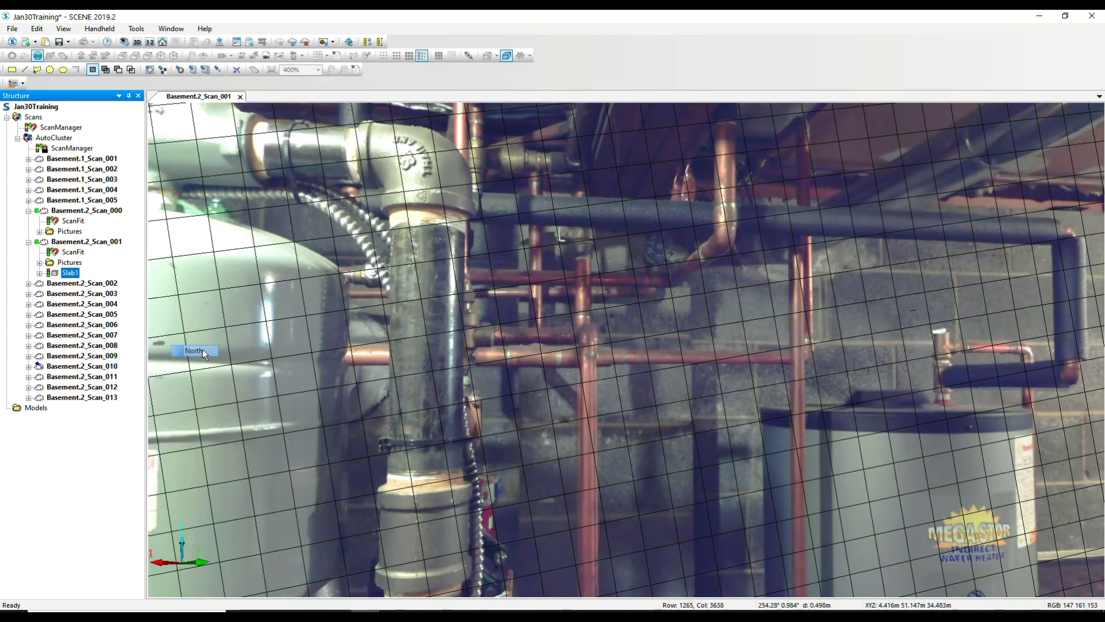
# Close the scan view, return to the workflow interface and reopen the project point cloud in the 3D explore view
pyautogui.click(240, 97)
pyautogui.click(240, 97)
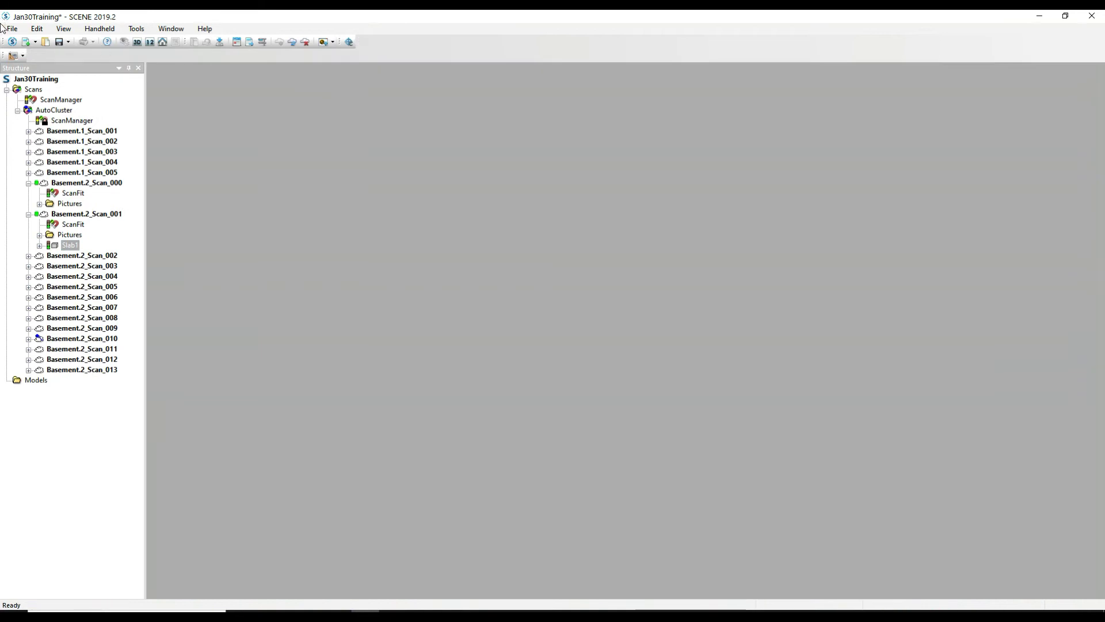
pyautogui.click(13, 48)
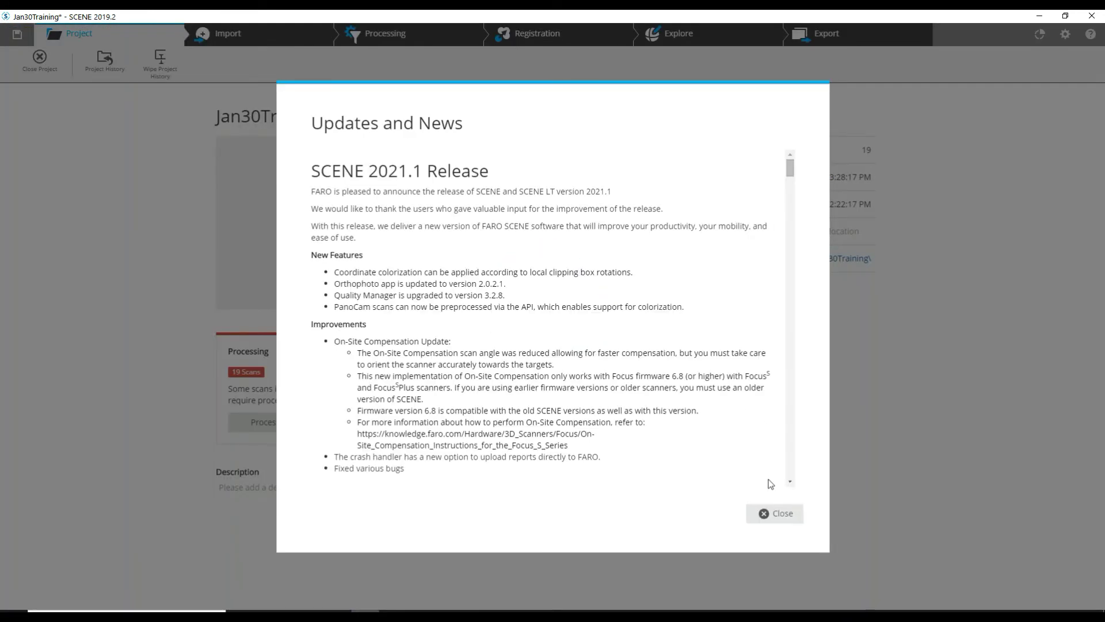
pyautogui.click(772, 510)
pyautogui.click(669, 38)
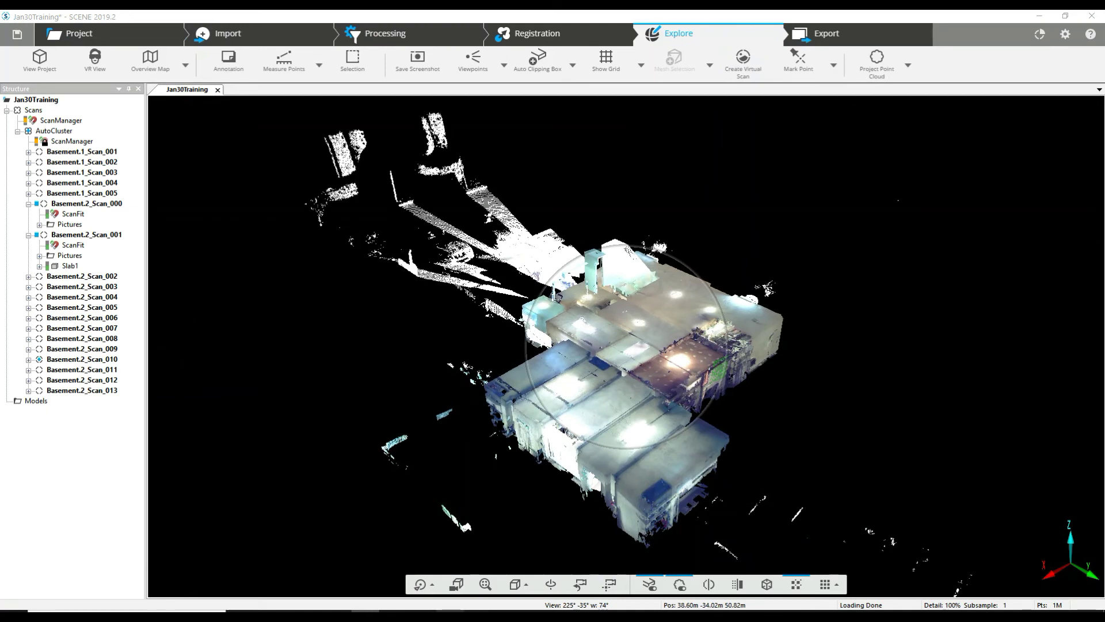
# Examine the point cloud's alignment with the axes in the Top view and from oblique angles
pyautogui.click(524, 583)
pyautogui.click(534, 429)
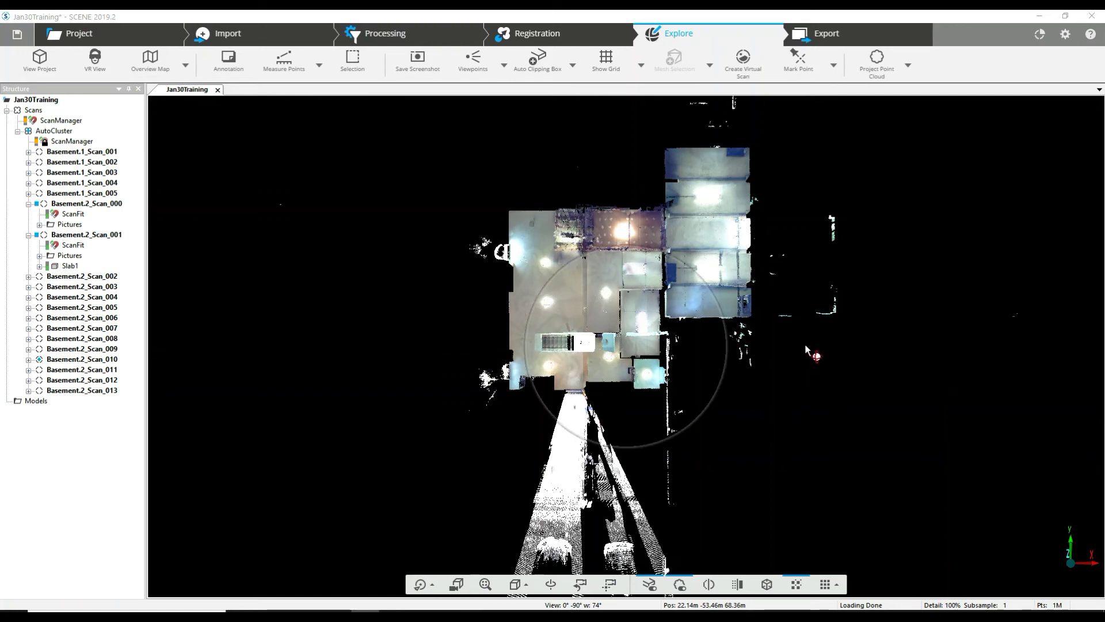
pyautogui.moveTo(827, 366); pyautogui.dragTo(845, 456)
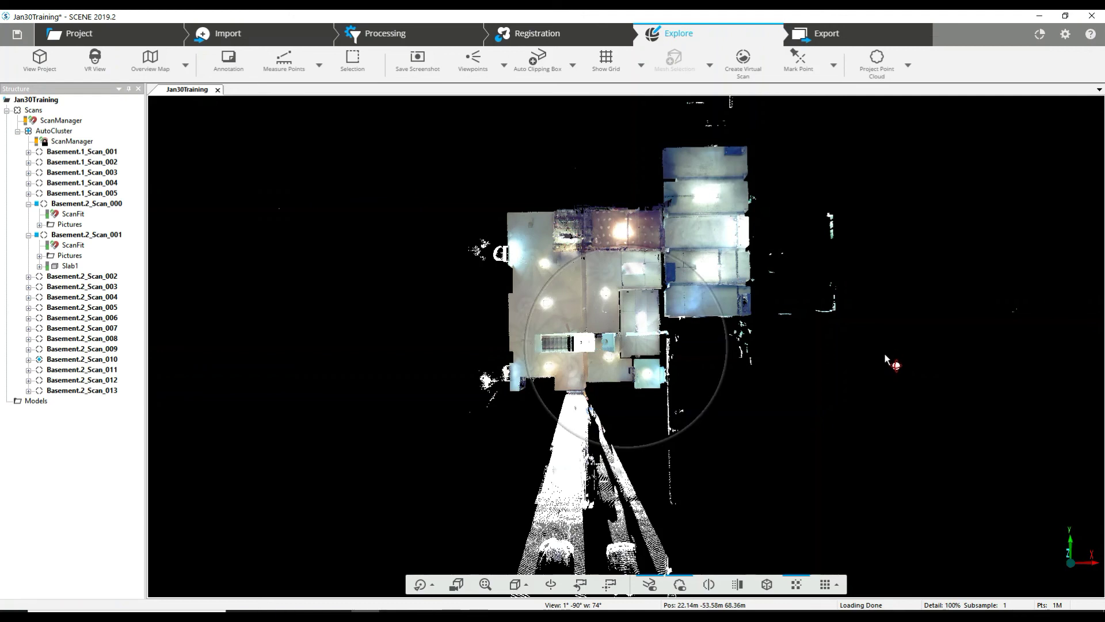
pyautogui.moveTo(869, 354); pyautogui.dragTo(799, 197)
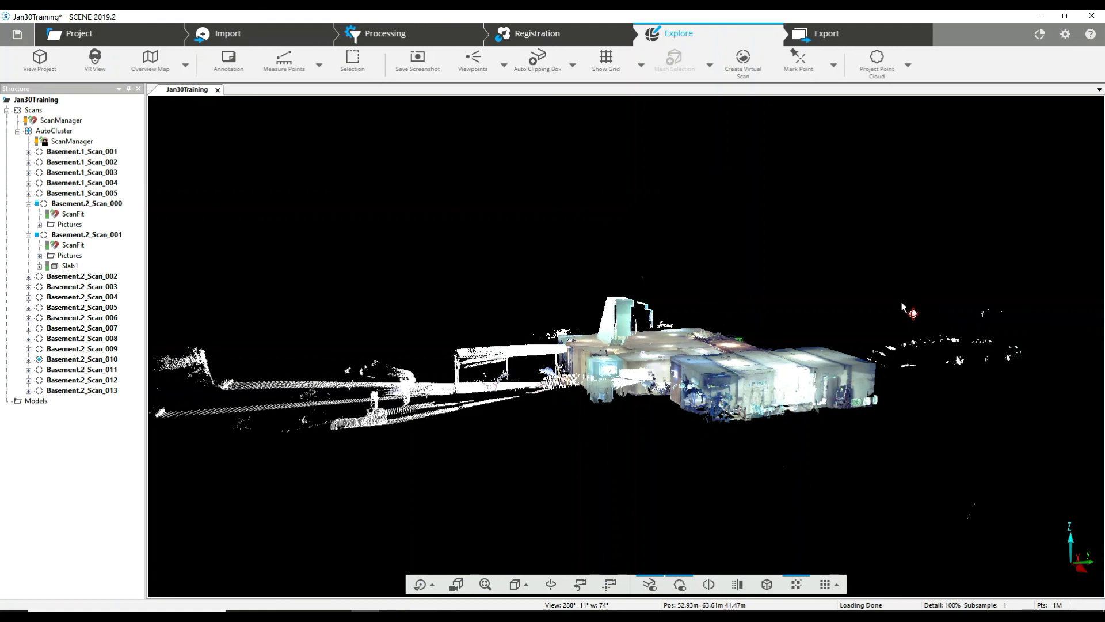
pyautogui.moveTo(902, 301); pyautogui.dragTo(908, 339)
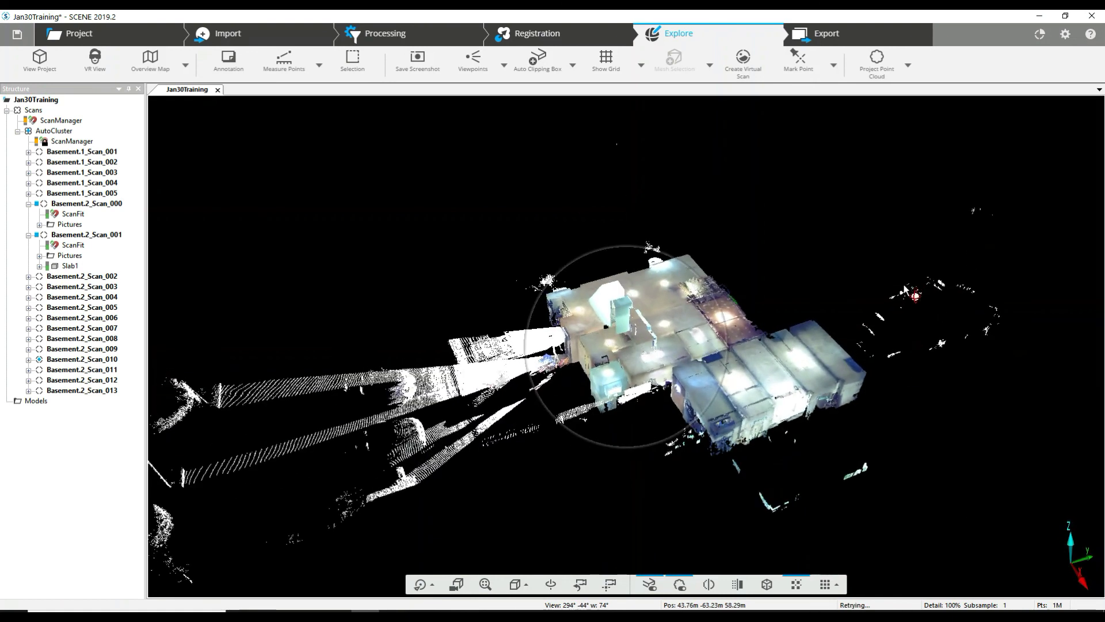